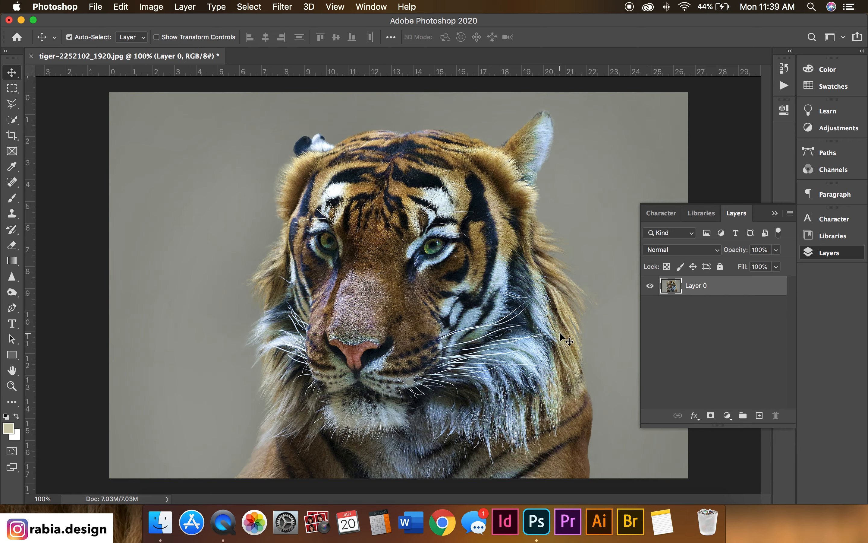
click(647, 286)
click(652, 290)
mouse_move(506, 302)
mouse_down()
mouse_move(514, 302)
mouse_move(505, 302)
mouse_up()
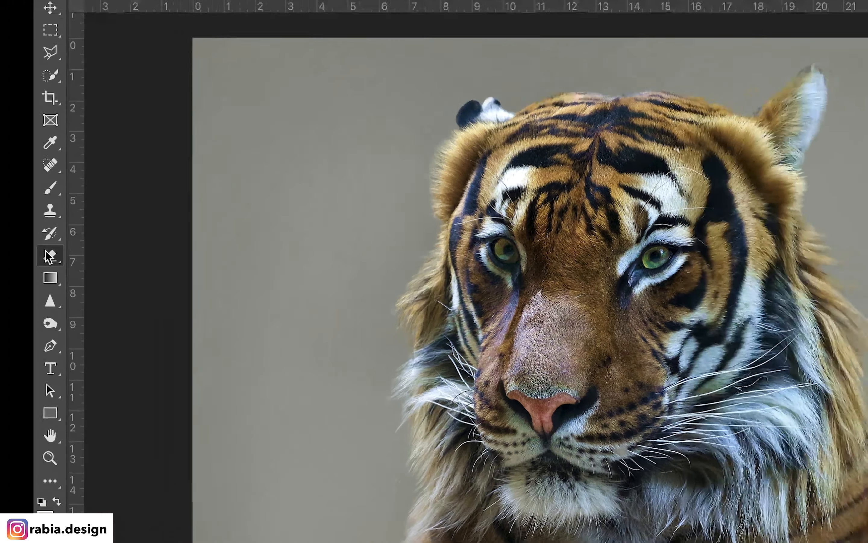
Step: Activate the Background Eraser tool with 50% brush hardness and Discontiguous limits
right_click(12, 245)
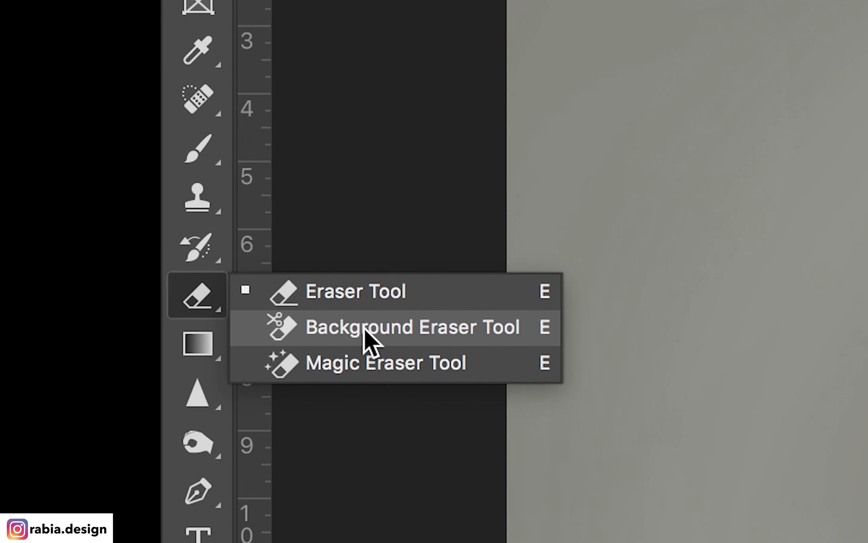
click(370, 339)
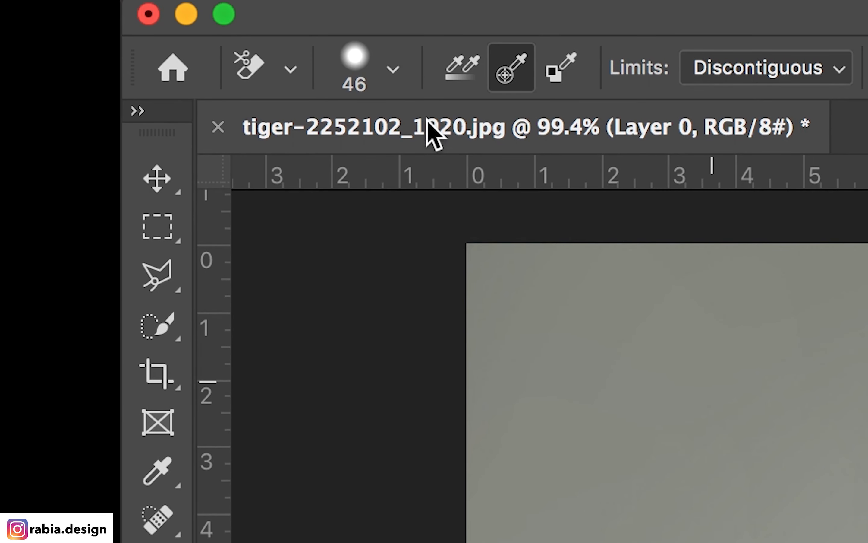
click(393, 69)
click(506, 213)
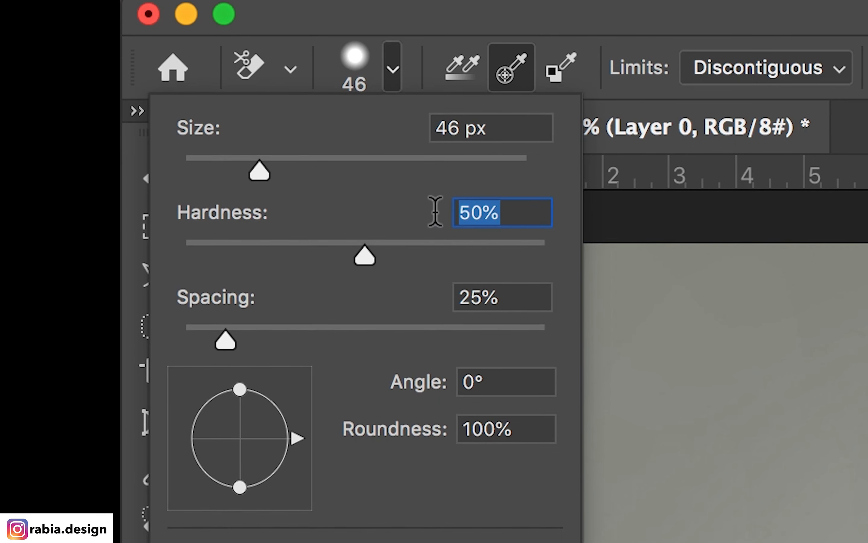
click(481, 20)
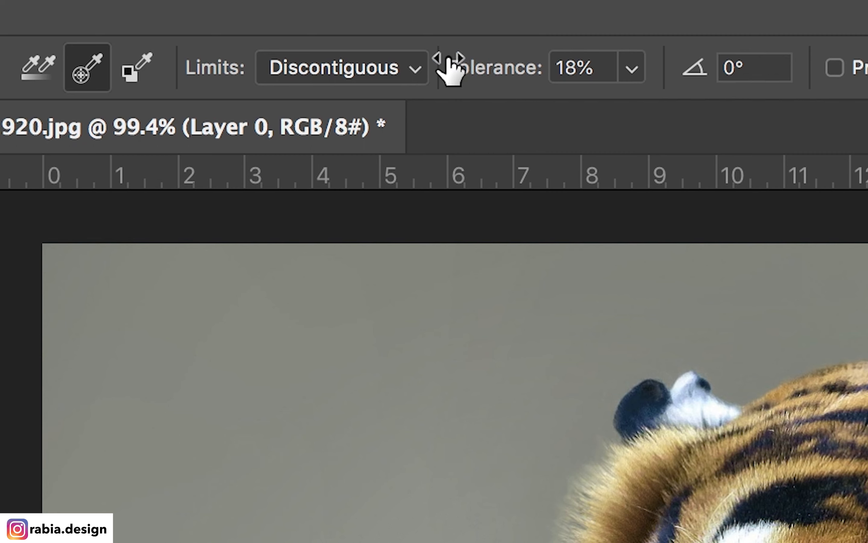
click(389, 70)
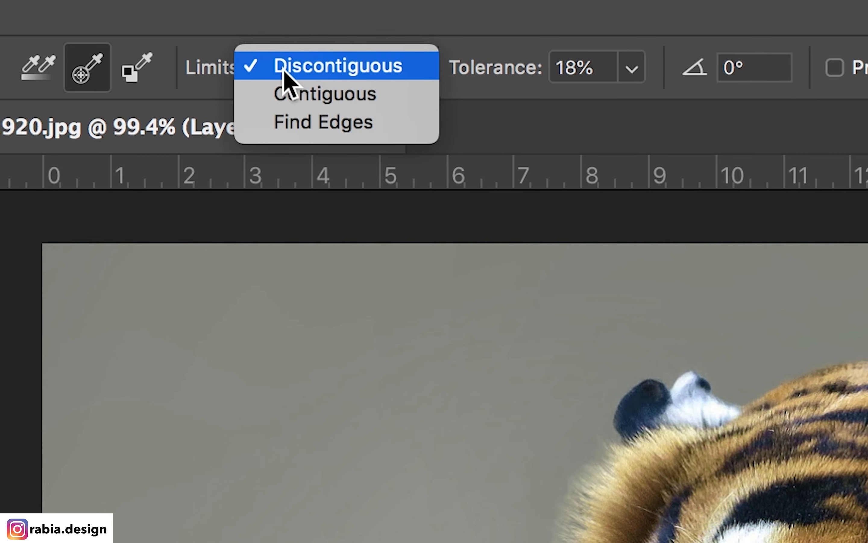
click(406, 72)
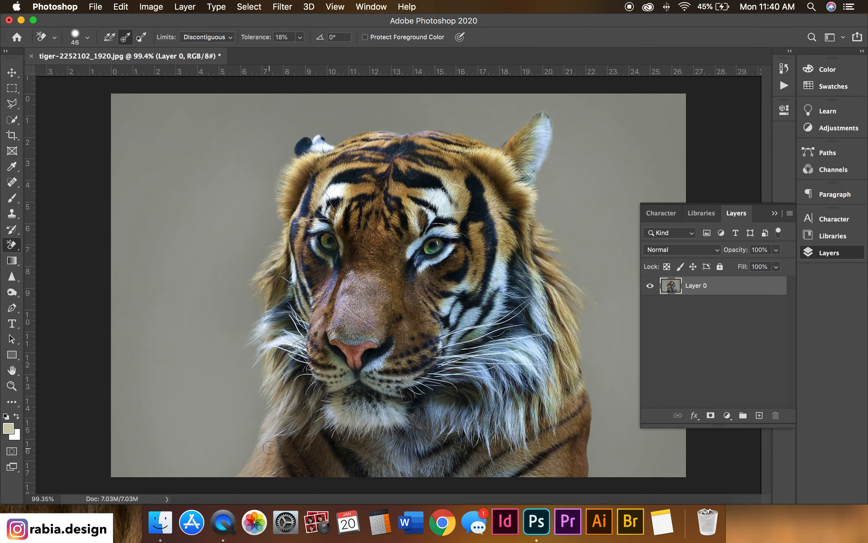
Step: Erase a band of grey background all around the tiger's outline with the Background Eraser, enlarging the brush to 154 px
right_click(553, 363)
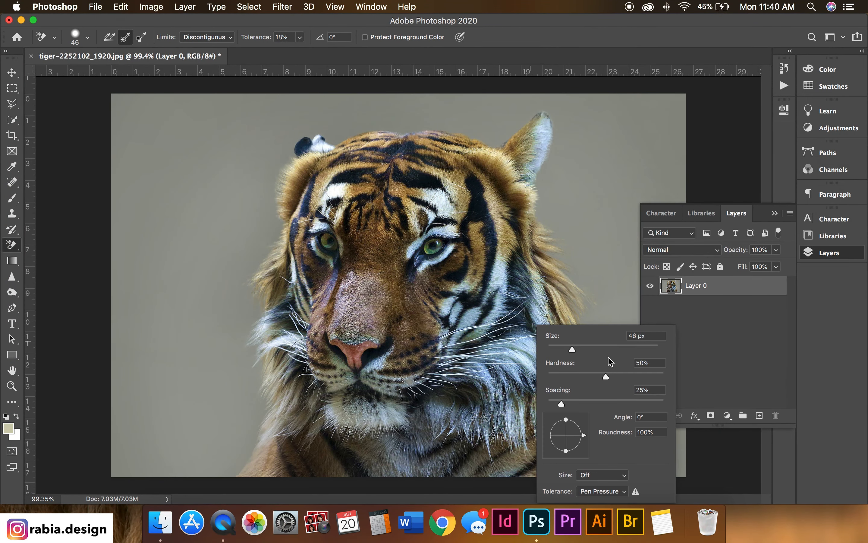
click(722, 351)
click(704, 289)
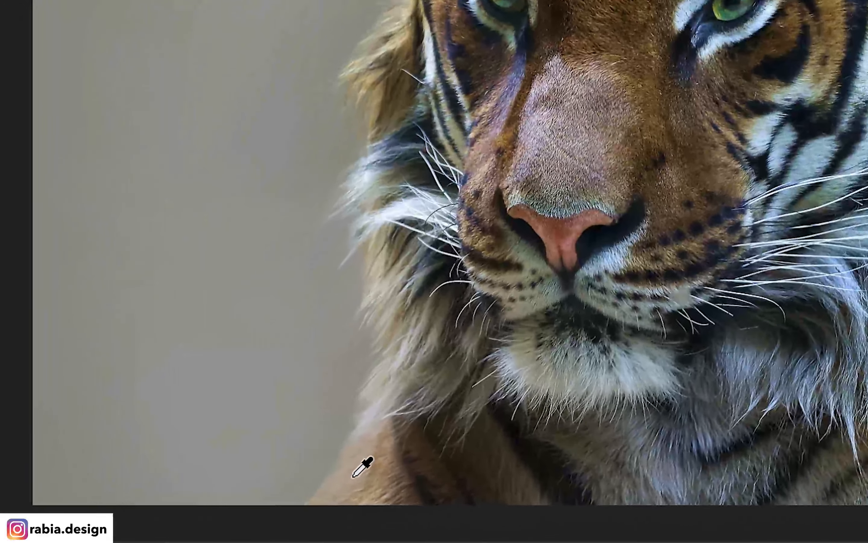
drag(353, 476, 373, 265)
drag(464, 185, 459, 0)
drag(459, 231, 458, 232)
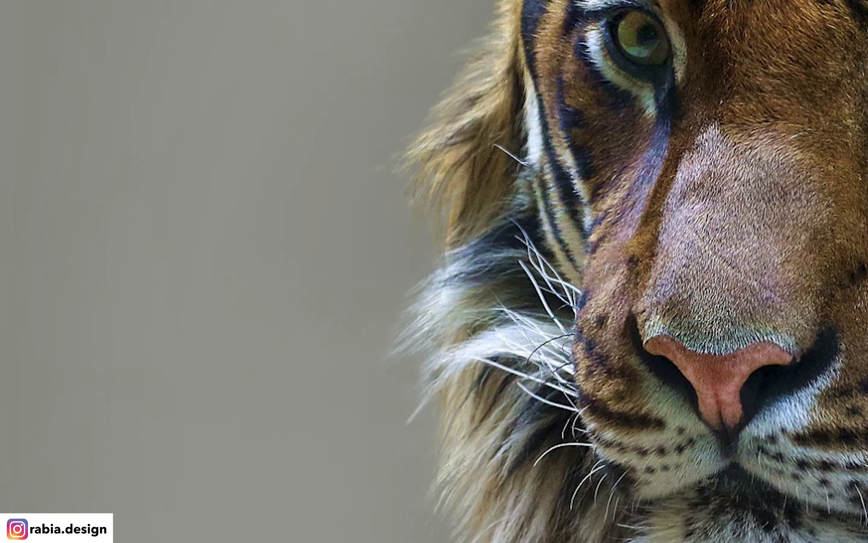
mouse_move(336, 540)
mouse_down()
mouse_move(363, 542)
mouse_move(411, 326)
mouse_move(442, 265)
mouse_move(455, 337)
mouse_move(473, 364)
mouse_move(461, 378)
mouse_move(479, 407)
mouse_move(457, 441)
mouse_move(417, 368)
mouse_move(382, 182)
mouse_move(363, 144)
mouse_move(397, 116)
mouse_move(669, 117)
mouse_move(751, 81)
mouse_move(688, 218)
mouse_move(710, 431)
mouse_move(693, 480)
mouse_move(617, 539)
mouse_up()
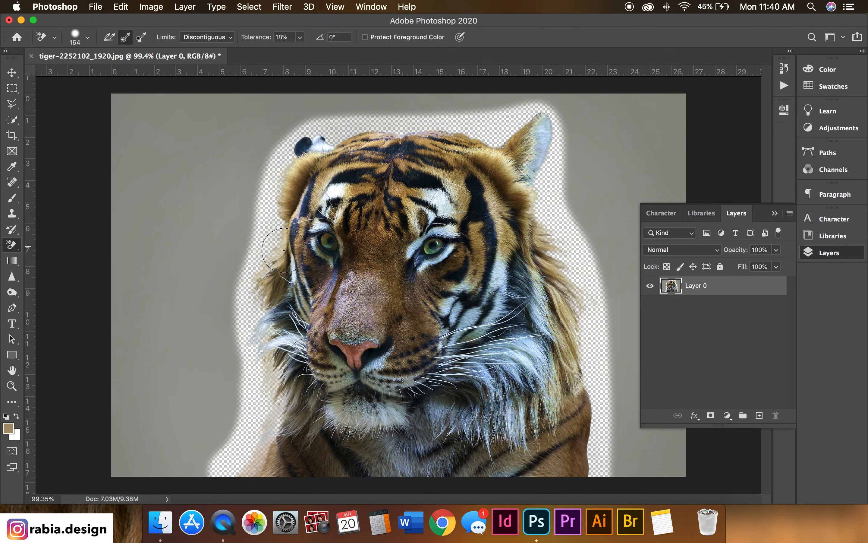
Step: Try cleaning the fur edge beside the tiger's cheek with a 65 px Background Eraser brush, and undo the stroke
key(z)
drag(278, 284, 323, 263)
key(e)
right_click(307, 305)
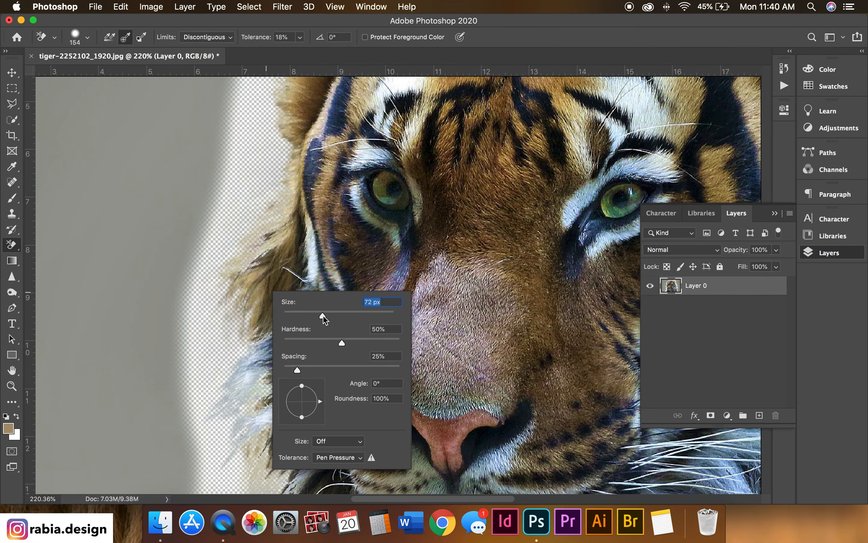
click(227, 276)
mouse_move(226, 262)
mouse_down()
mouse_move(203, 325)
mouse_move(228, 315)
mouse_move(215, 339)
mouse_up()
key(super+z)
Step: Ignore the Illustrator crash alert and sample the golden fur colour just below the dark-tipped ear
scroll(205, 323, up, 10)
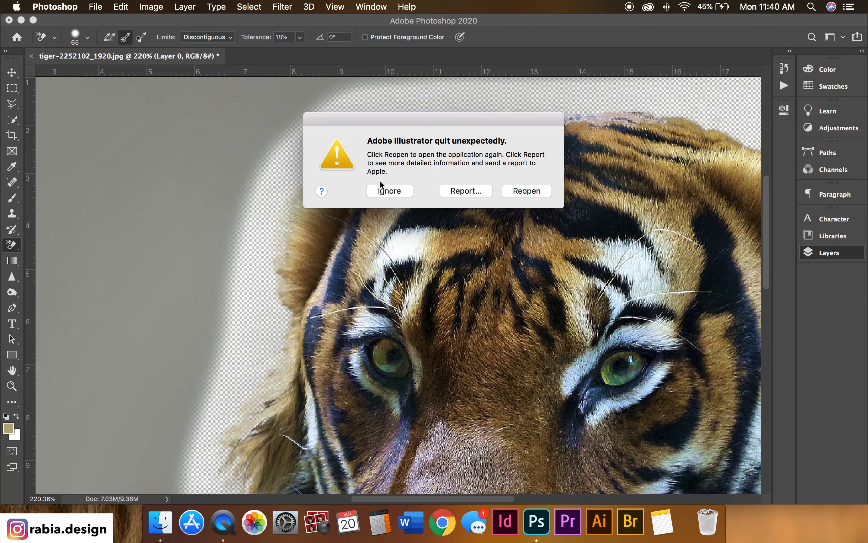
click(383, 190)
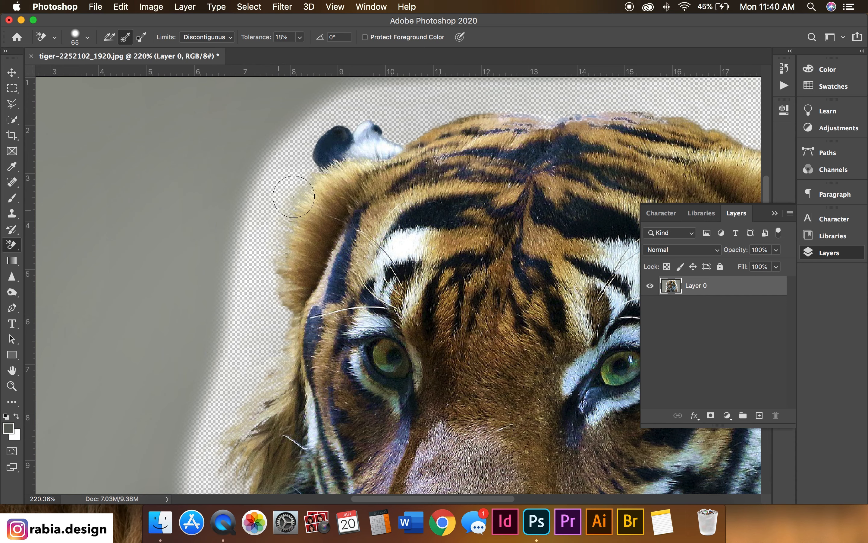
key(super+z)
alt+click(298, 212)
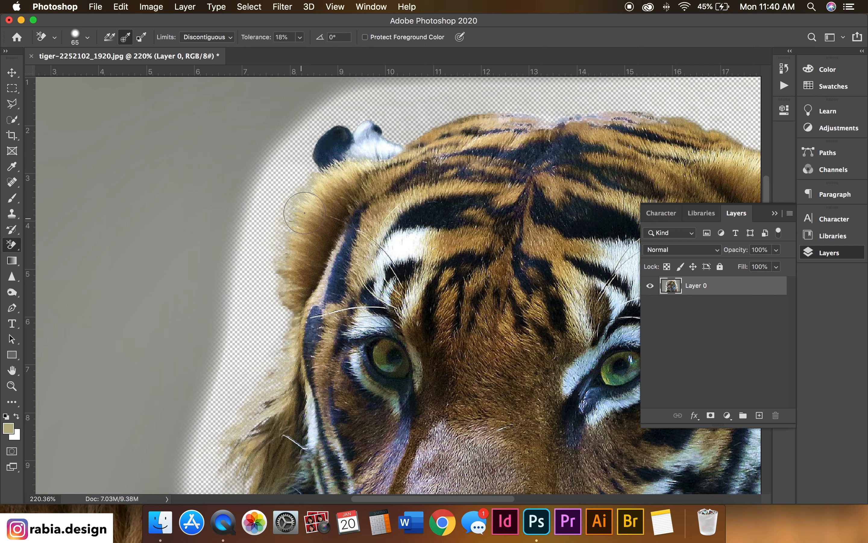
Step: Erase the remaining grey background around the tiger with the regular Eraser tool at a 169 px brush size
key(v)
key(super+0)
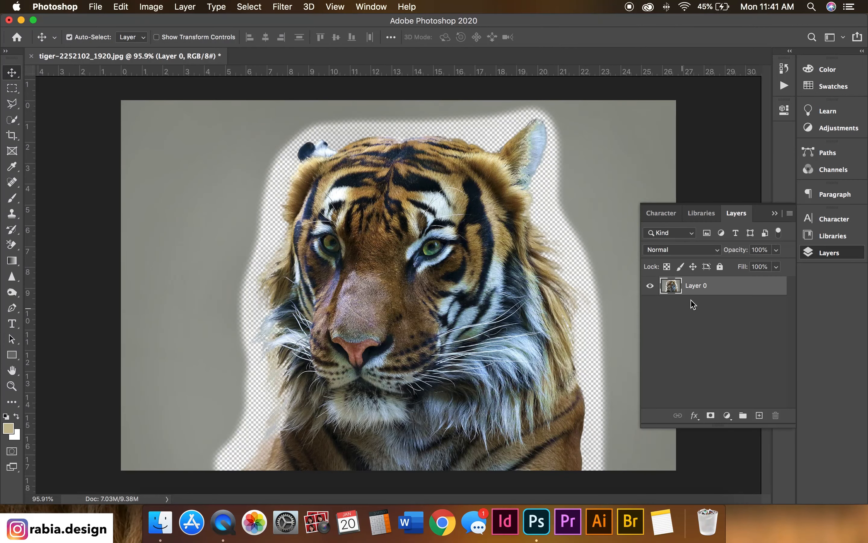
drag(18, 248, 68, 243)
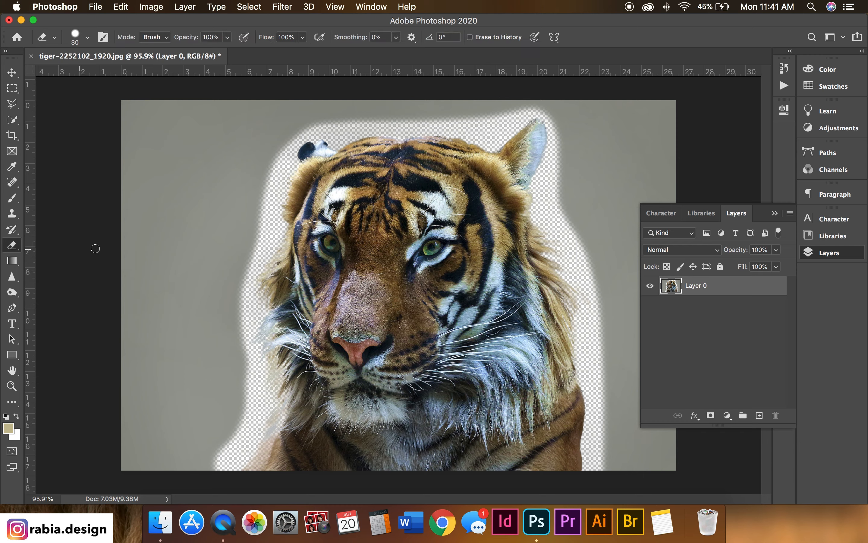
right_click(173, 222)
mouse_move(204, 175)
mouse_down()
mouse_move(171, 209)
mouse_move(136, 157)
mouse_move(130, 120)
mouse_move(122, 238)
mouse_move(135, 187)
mouse_move(154, 288)
mouse_move(128, 288)
mouse_move(107, 427)
mouse_up()
mouse_move(164, 481)
mouse_down()
mouse_move(197, 441)
mouse_move(203, 486)
mouse_move(228, 397)
mouse_move(229, 331)
mouse_up()
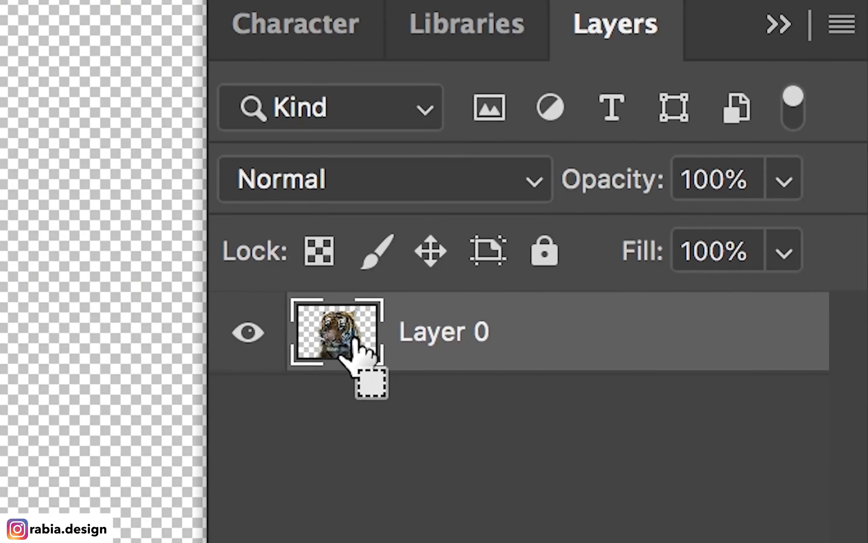
Step: Load Layer 0's opaque pixels as a selection and clear that selection
super+click(354, 339)
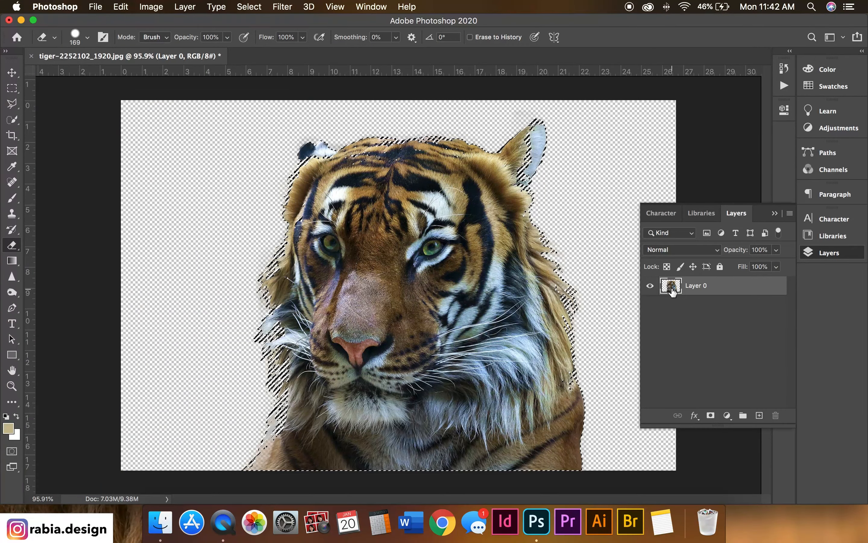
key(super+d)
key(v)
Step: Draw a rectangle of about 2005 × 1355 px covering the canvas beneath Layer 0 and fill it with light warm grey
click(12, 354)
drag(109, 90, 690, 481)
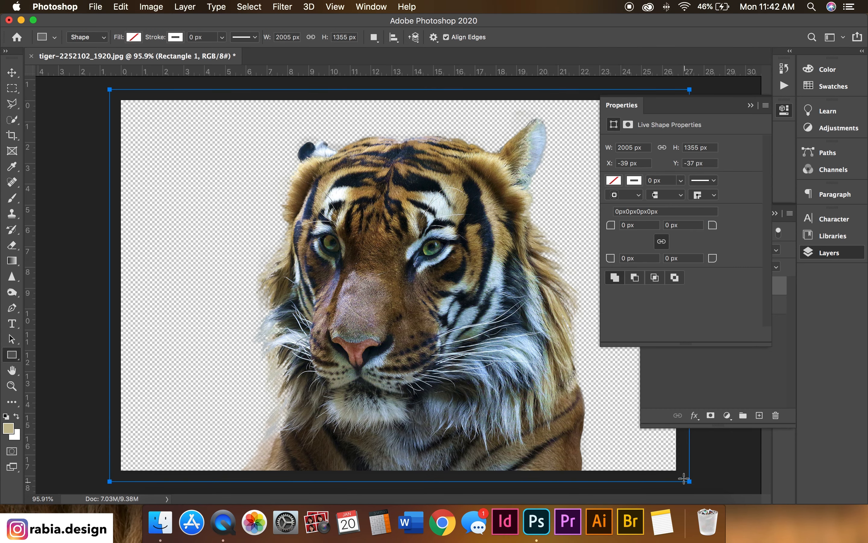
click(623, 108)
click(136, 37)
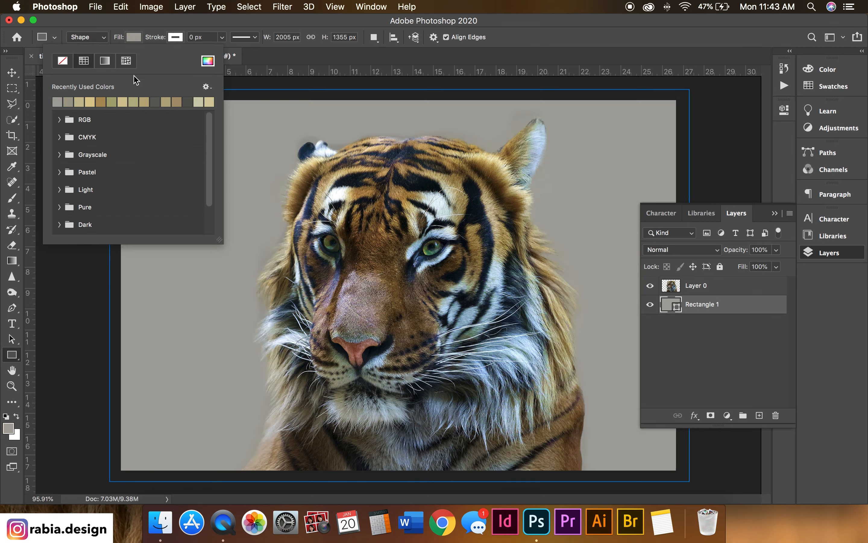
click(143, 36)
key(v)
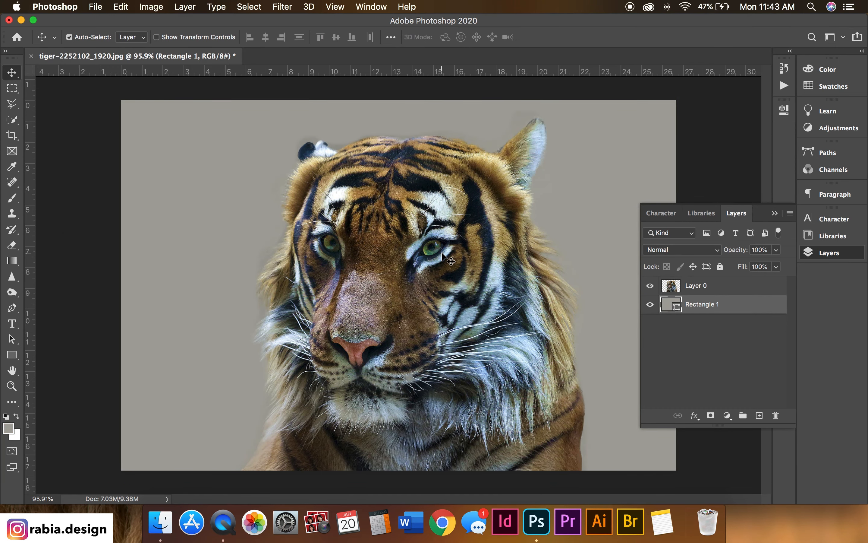
Step: Shift the tiger cutout to the left and place a duplicate to its right on a layer beneath the original
drag(442, 279, 369, 276)
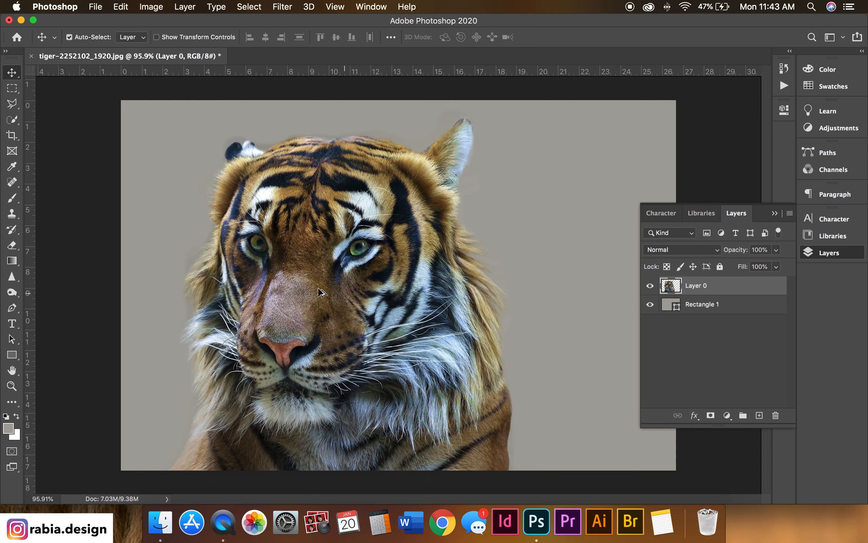
drag(321, 292, 415, 290)
drag(584, 272, 584, 310)
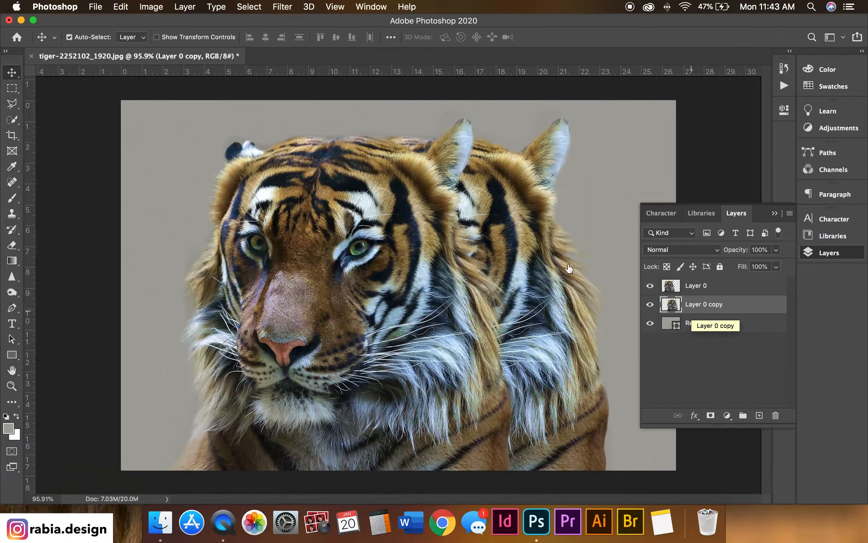
Step: Make Layer 0 copy the active layer and load its outline as a selection
click(262, 268)
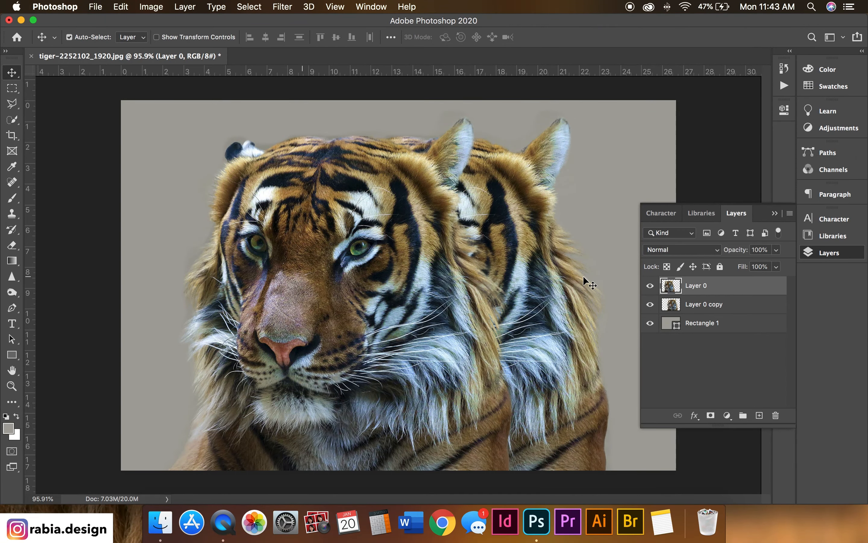
click(577, 337)
click(739, 291)
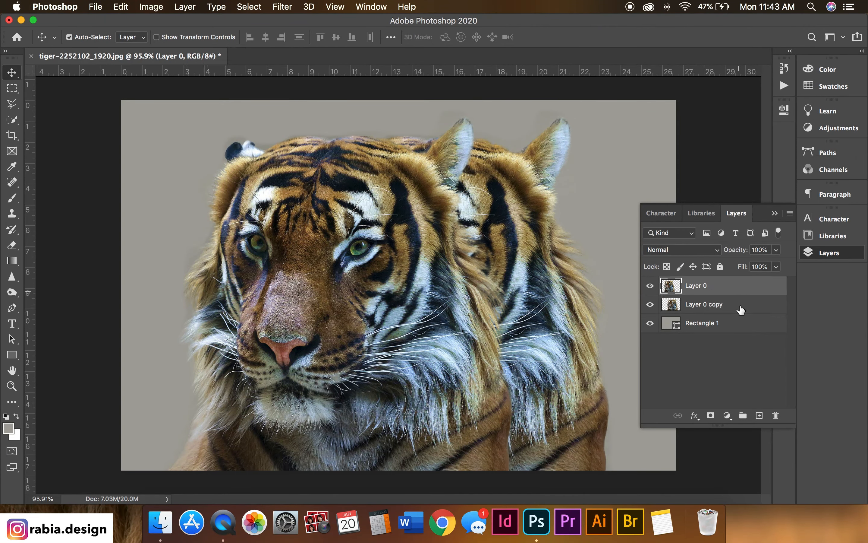
click(711, 310)
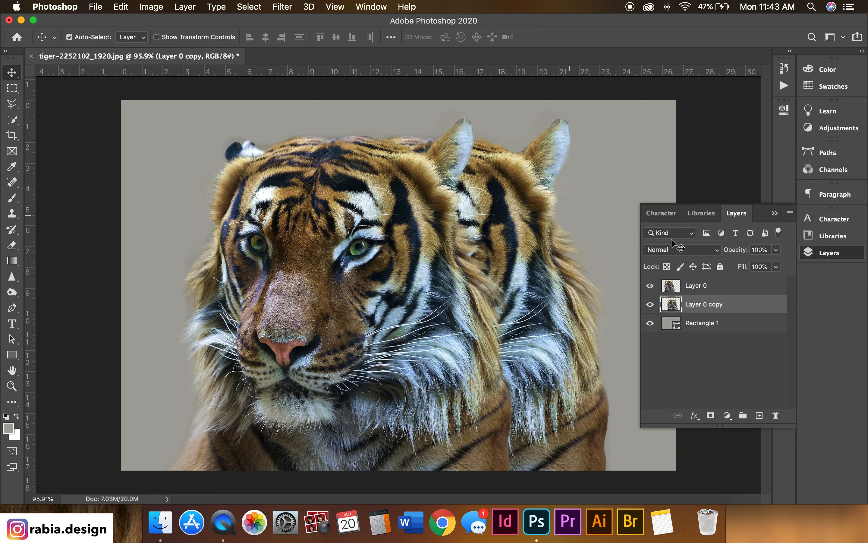
super+click(676, 308)
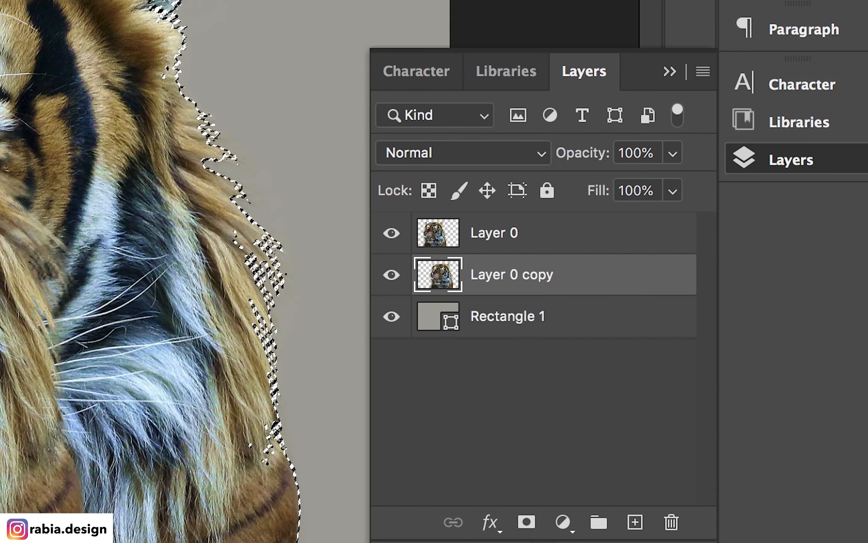
Step: Fill the selected tiger copy with dark grey #65645f at 100% opacity, preserving transparency, and deselect it
right_click(268, 123)
click(361, 442)
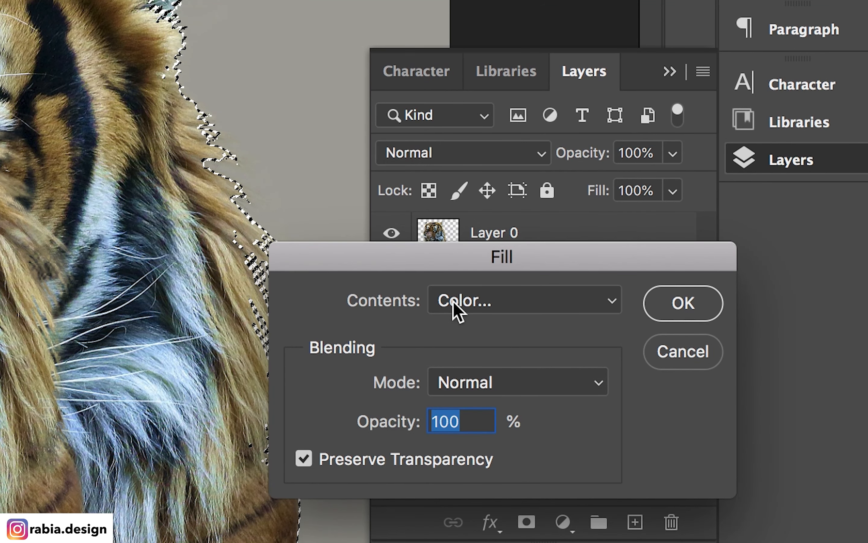
click(456, 309)
click(458, 310)
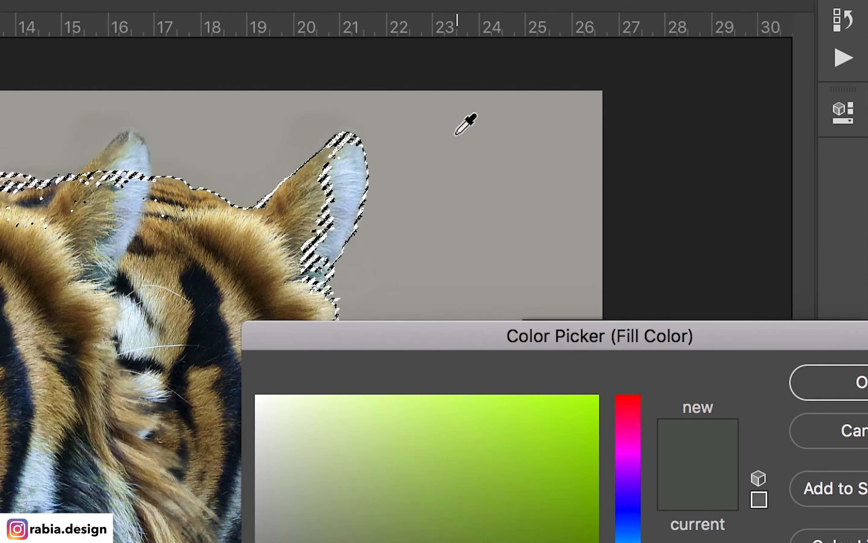
click(456, 134)
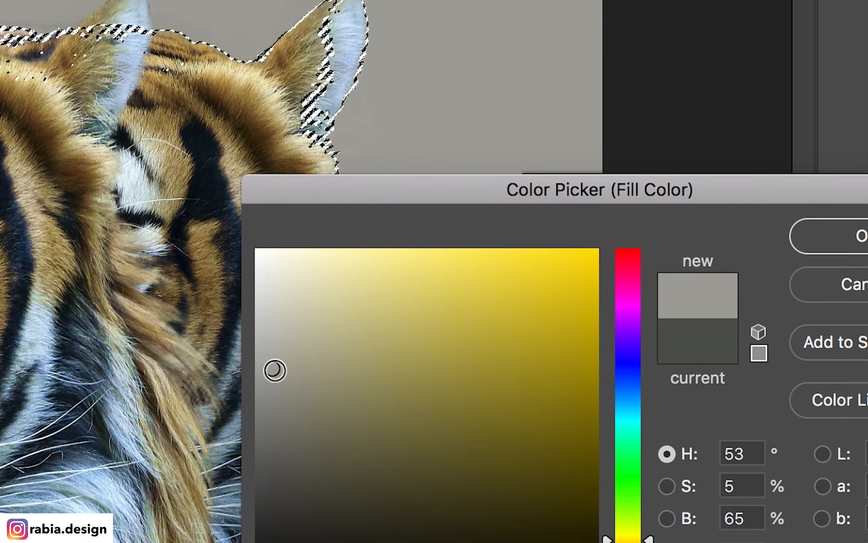
drag(275, 447, 276, 514)
drag(276, 296, 276, 311)
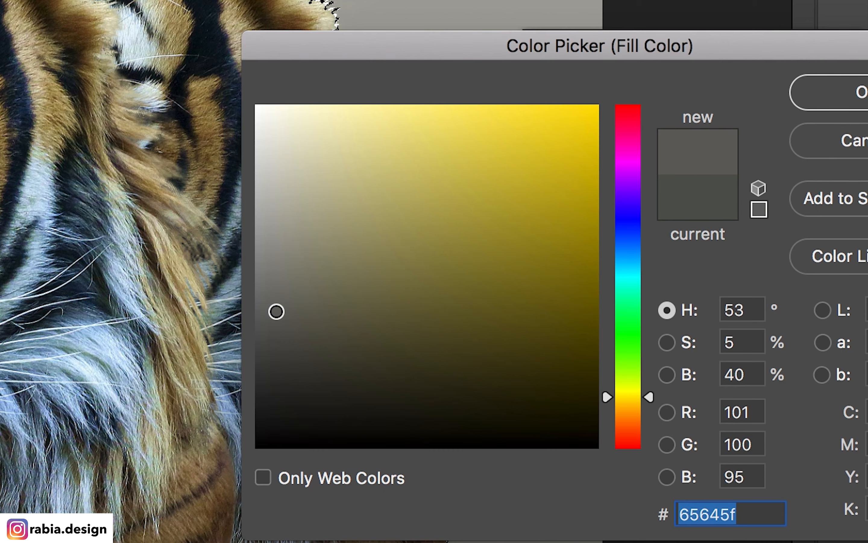
click(861, 96)
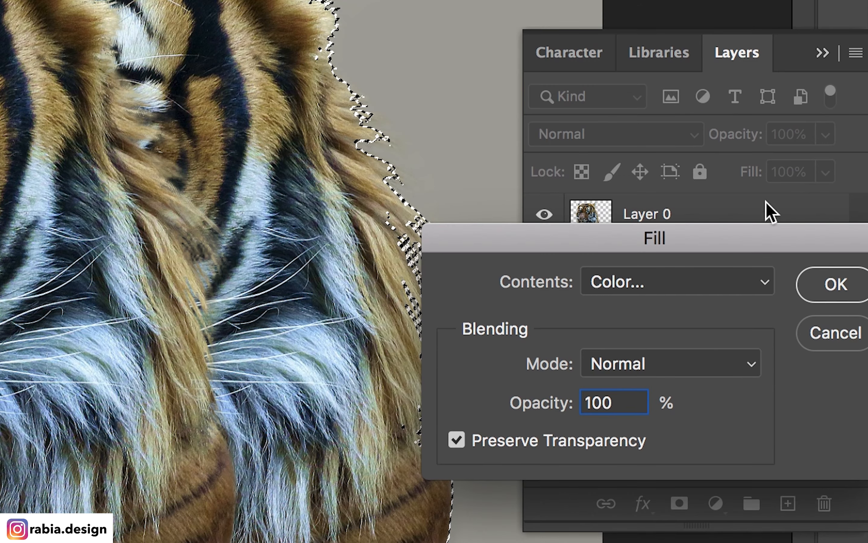
click(829, 285)
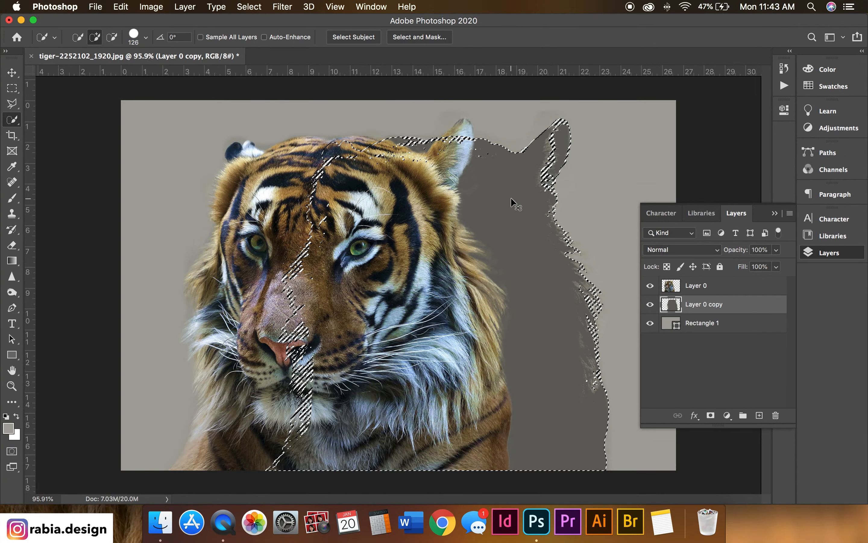
key(super+d)
Step: Heal the light fur texture inside the shadow's ear and beside the tiger's ear on Layer 0 copy with a 28 px content-aware Spot Healing Brush
key(z)
mouse_move(610, 150)
mouse_down()
mouse_move(653, 137)
mouse_move(616, 142)
mouse_up()
key(w)
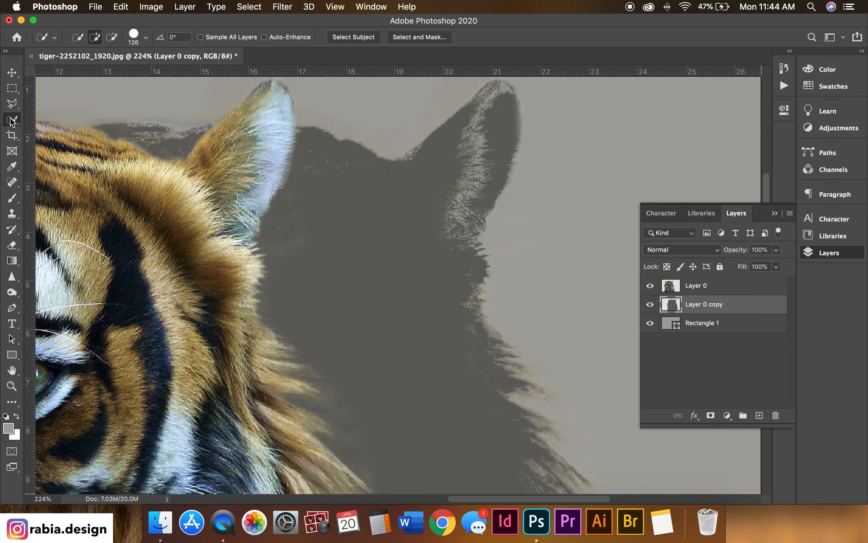
click(7, 187)
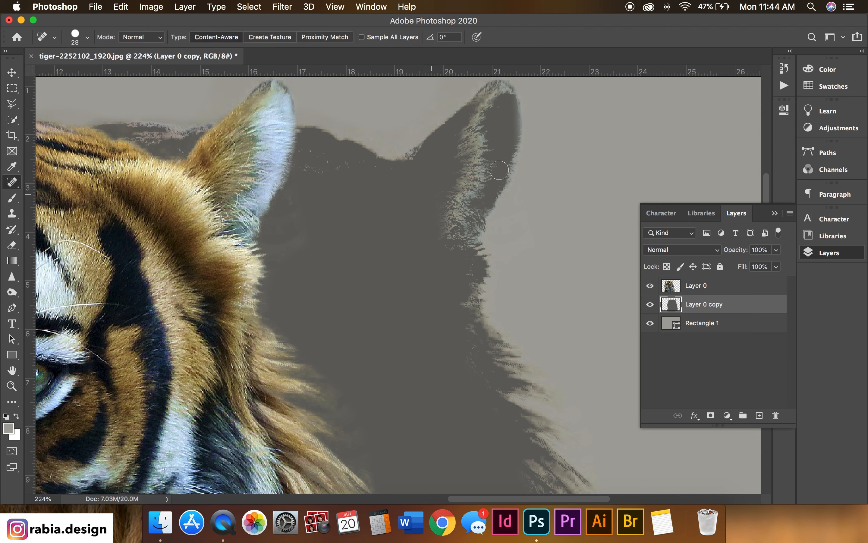
mouse_move(494, 111)
mouse_down()
mouse_move(464, 135)
mouse_move(453, 160)
mouse_move(485, 134)
mouse_move(474, 205)
mouse_move(442, 261)
mouse_move(446, 225)
mouse_move(444, 242)
mouse_up()
click(466, 140)
mouse_move(361, 177)
mouse_down()
mouse_move(314, 158)
mouse_move(302, 170)
mouse_move(307, 158)
mouse_move(328, 166)
mouse_move(284, 230)
mouse_move(311, 217)
mouse_up()
Step: Heal the remaining light patches along the inner side of the shadow's outer edge, from the neck down to the shoulder
scroll(413, 237, down, 3)
drag(440, 213, 466, 273)
scroll(471, 287, down, 7)
mouse_move(531, 282)
mouse_down()
mouse_move(553, 323)
mouse_move(548, 393)
mouse_move(541, 374)
mouse_move(552, 446)
mouse_move(550, 392)
mouse_move(574, 442)
mouse_move(561, 391)
mouse_move(579, 477)
mouse_move(551, 449)
mouse_up()
scroll(547, 438, down, 1)
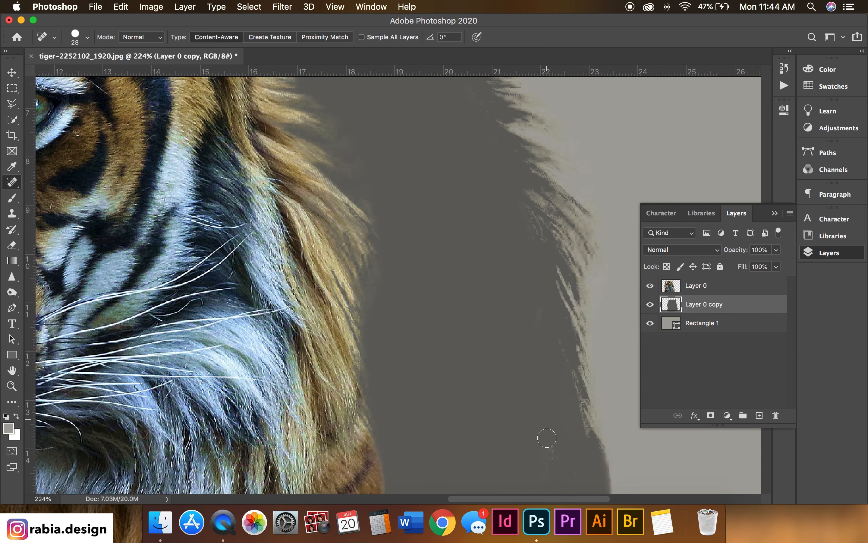
scroll(547, 438, down, 6)
drag(549, 401, 544, 270)
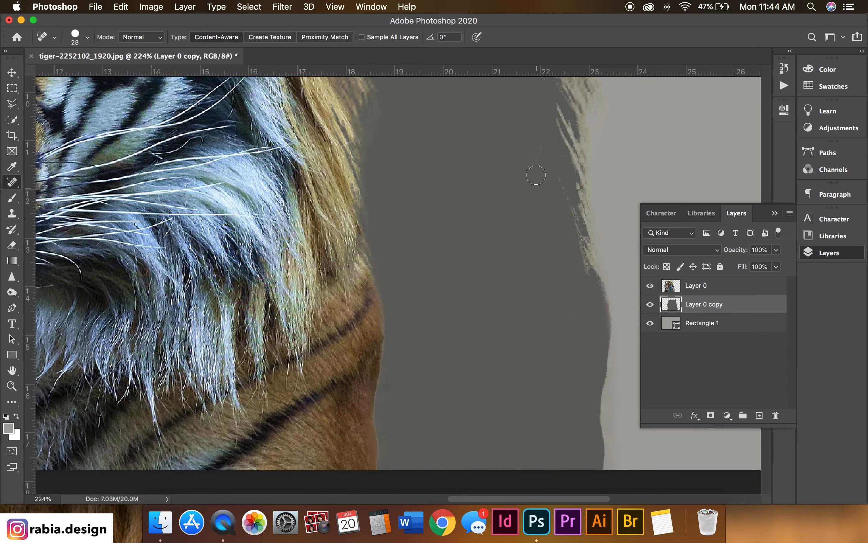
key(super+space)
drag(537, 174, 427, 402)
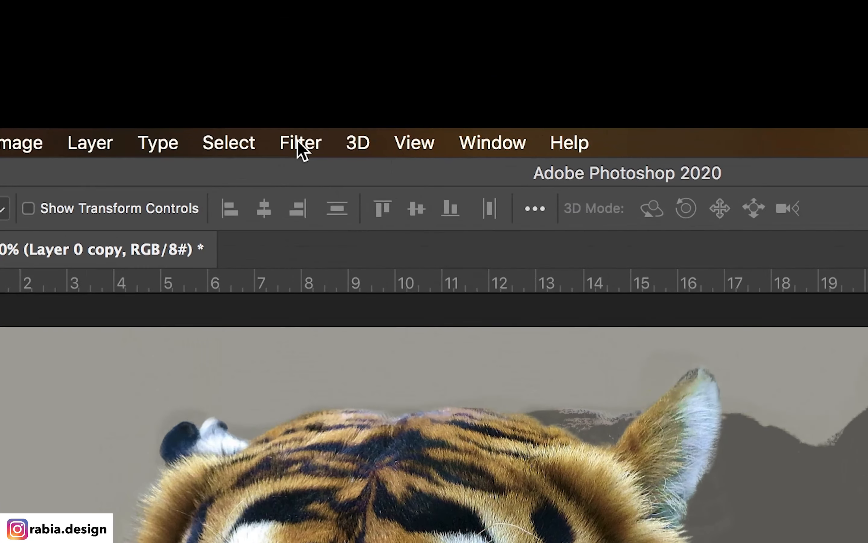
Step: Apply a Gaussian Blur with a 9.9 px radius to the shadow layer
click(282, 7)
mouse_move(382, 462)
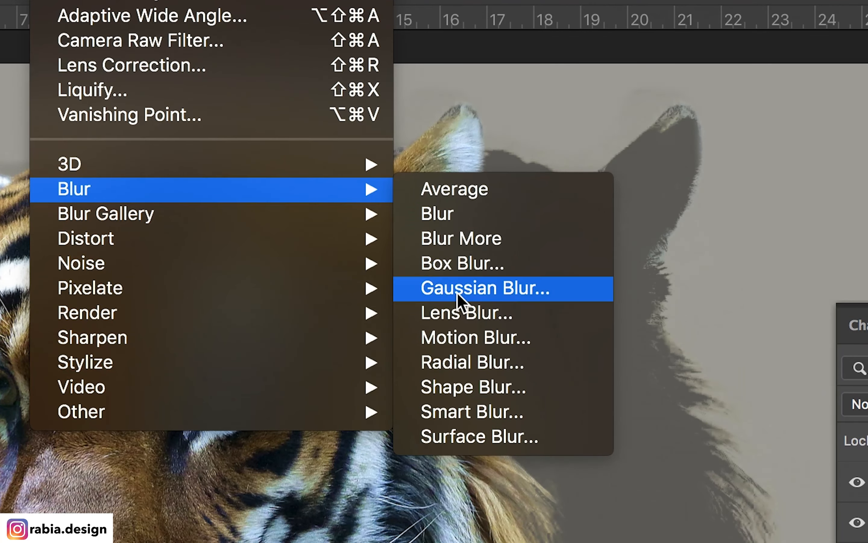
click(457, 294)
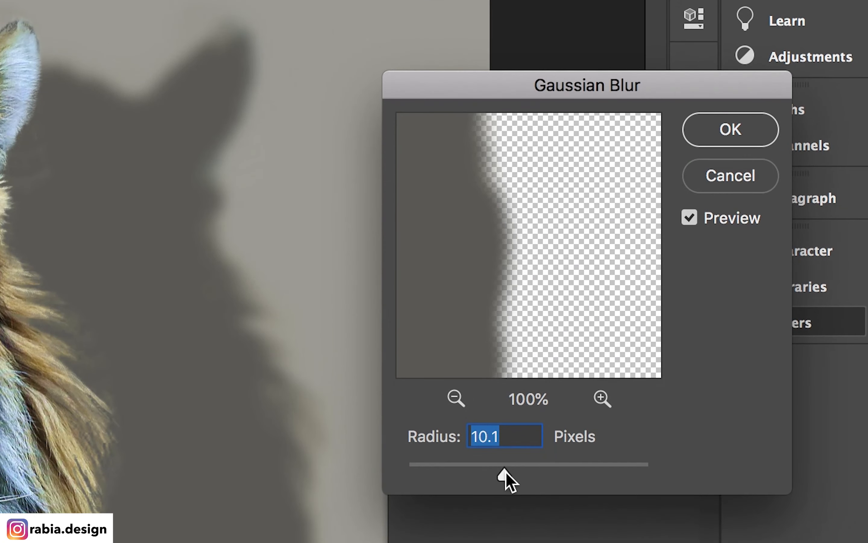
mouse_move(506, 473)
mouse_down()
mouse_move(513, 471)
mouse_move(505, 475)
mouse_up()
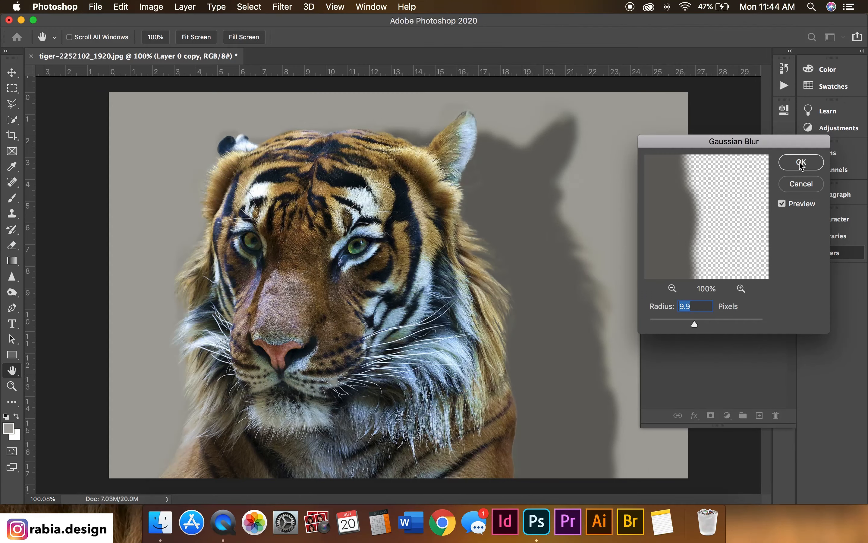
click(802, 162)
Step: Apply a Box Blur with a 15 px radius to the shadow layer
click(283, 7)
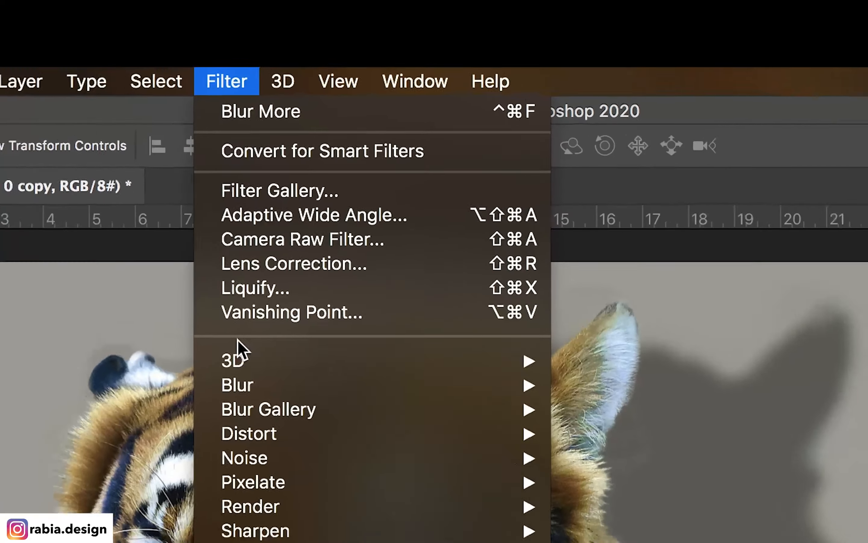
mouse_move(242, 386)
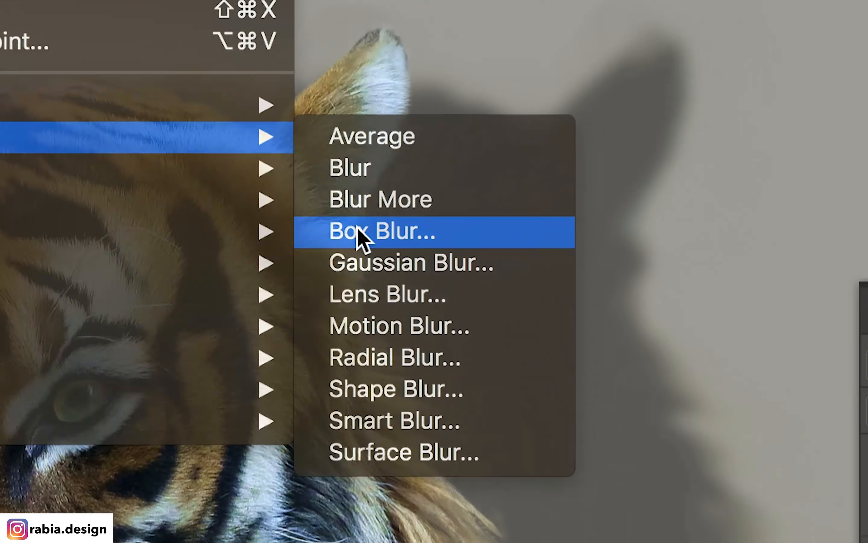
click(359, 231)
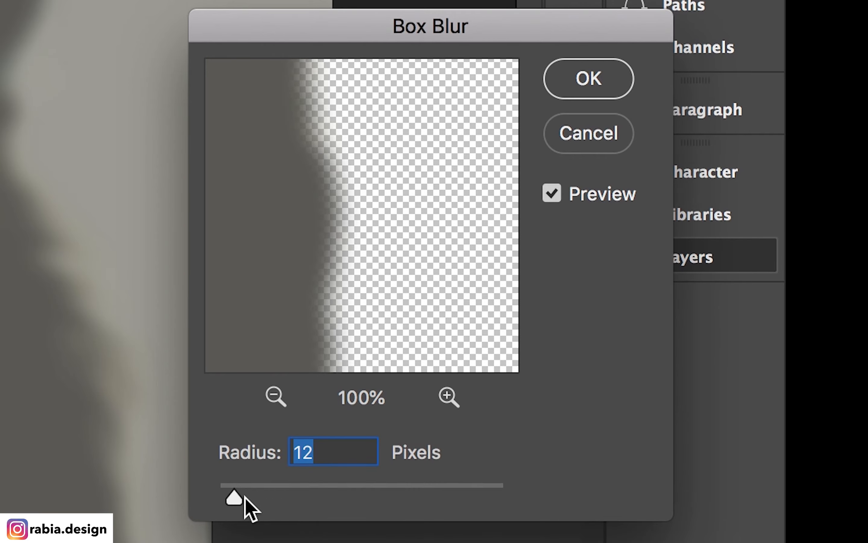
drag(245, 497, 251, 498)
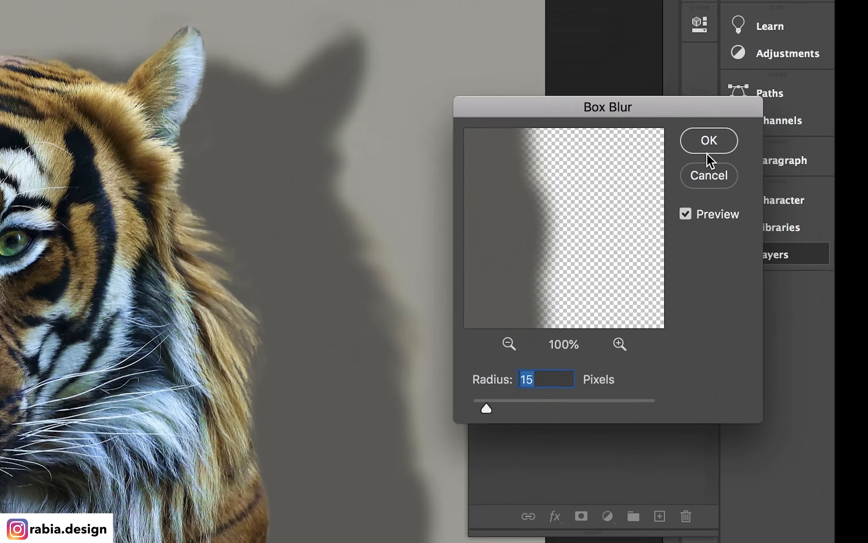
click(588, 78)
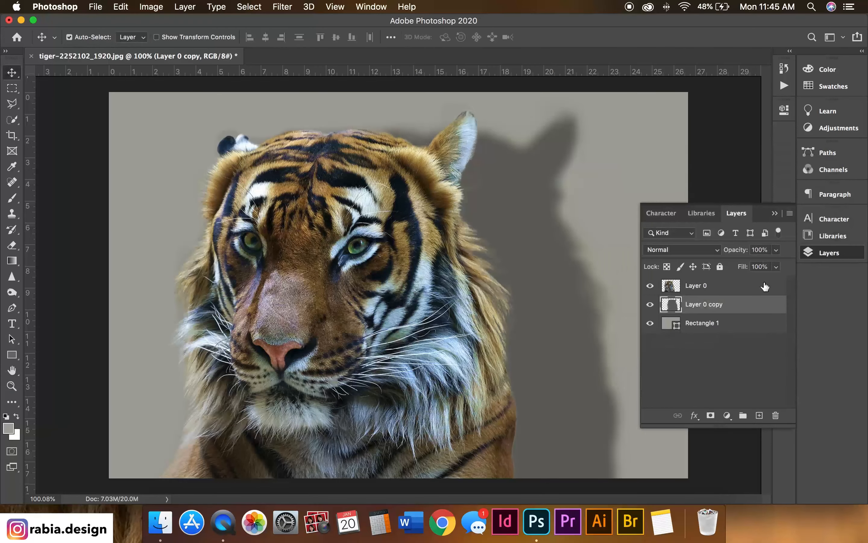
Step: Erase the stray background residue between the tiger's ear and cheek fur on Layer 0 with a 33 px eraser
key(z)
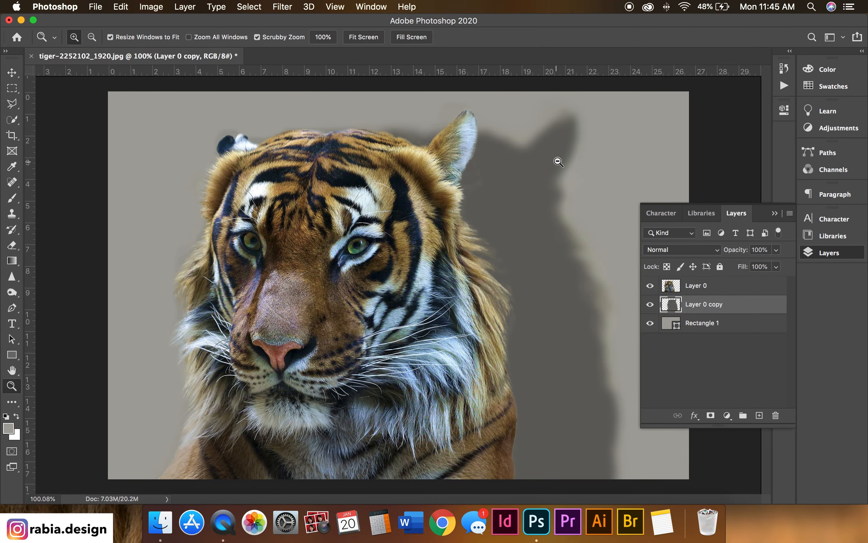
drag(521, 155, 568, 143)
key(v)
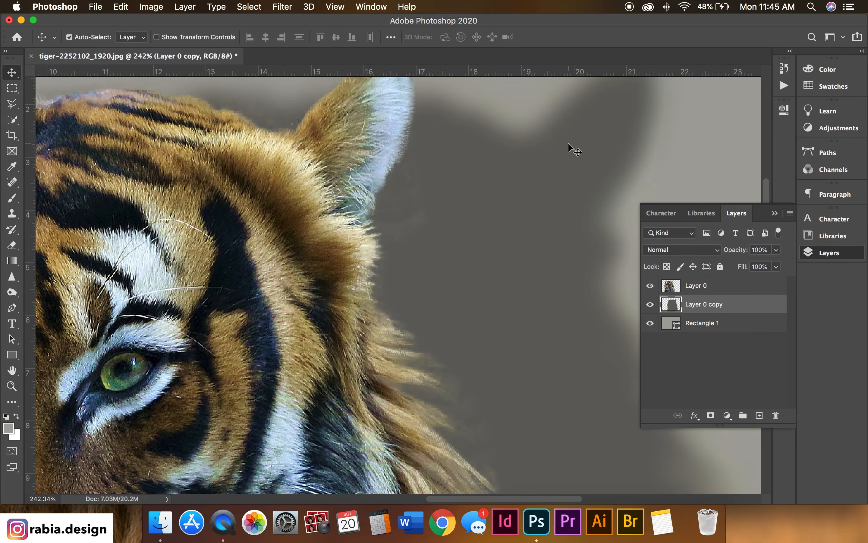
click(705, 287)
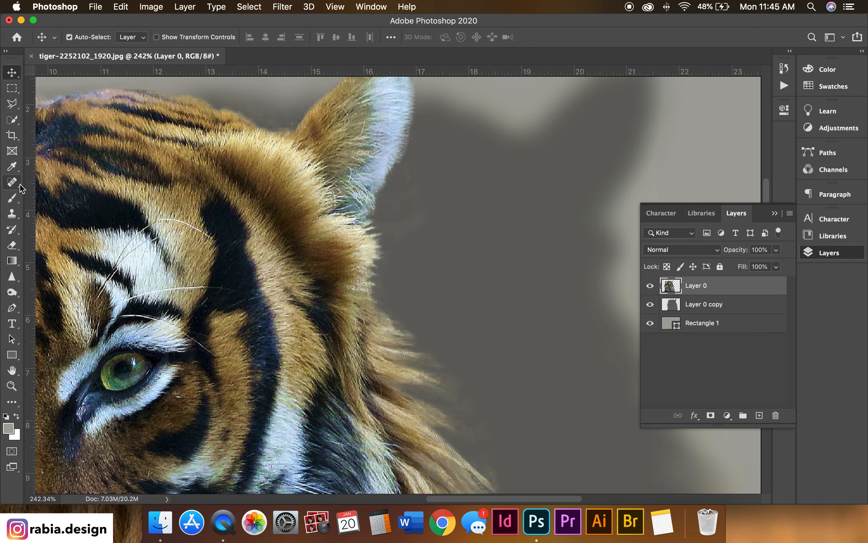
click(12, 245)
right_click(432, 202)
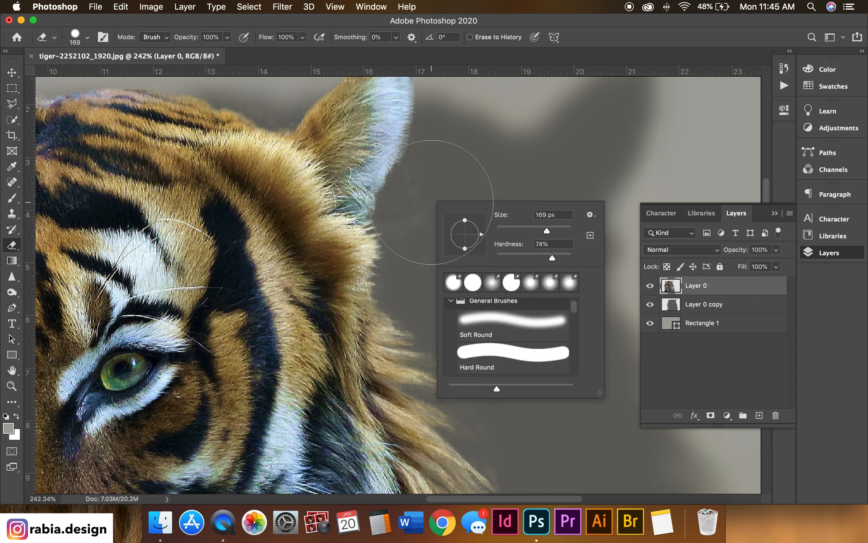
click(508, 228)
mouse_move(430, 171)
mouse_down()
mouse_move(406, 210)
mouse_move(421, 176)
mouse_move(404, 185)
mouse_move(431, 207)
mouse_up()
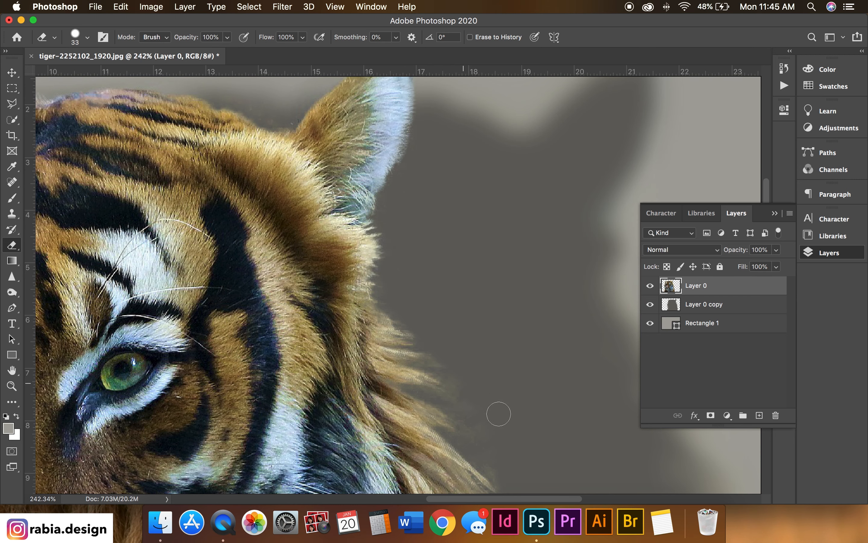
scroll(481, 368, down, 5)
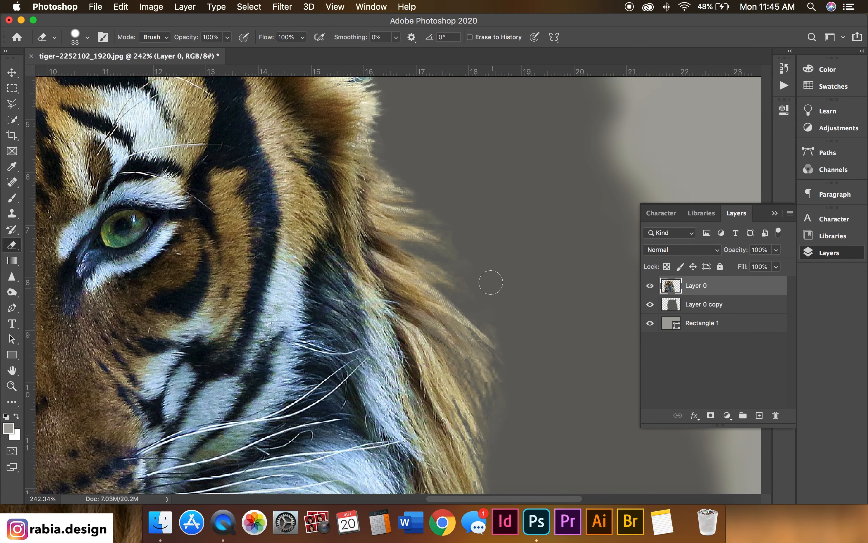
Step: Rasterize the Rectangle 1 background layer
click(715, 330)
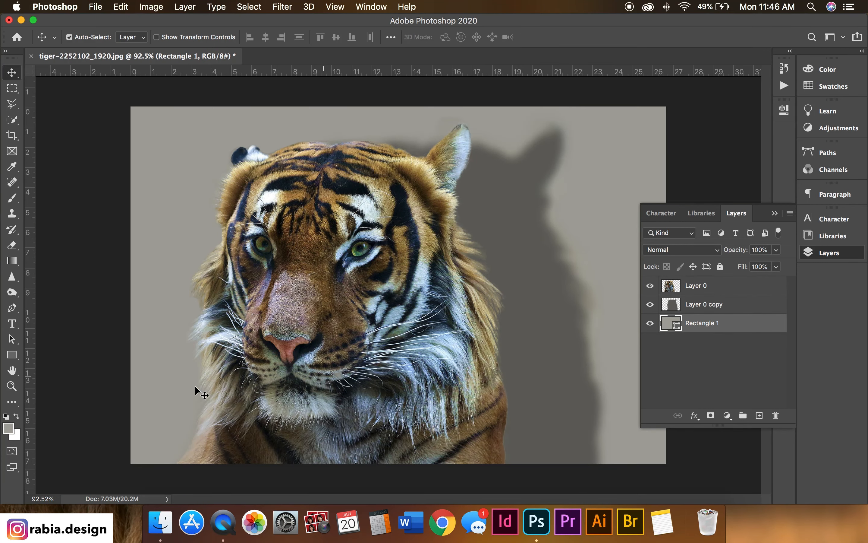
right_click(709, 322)
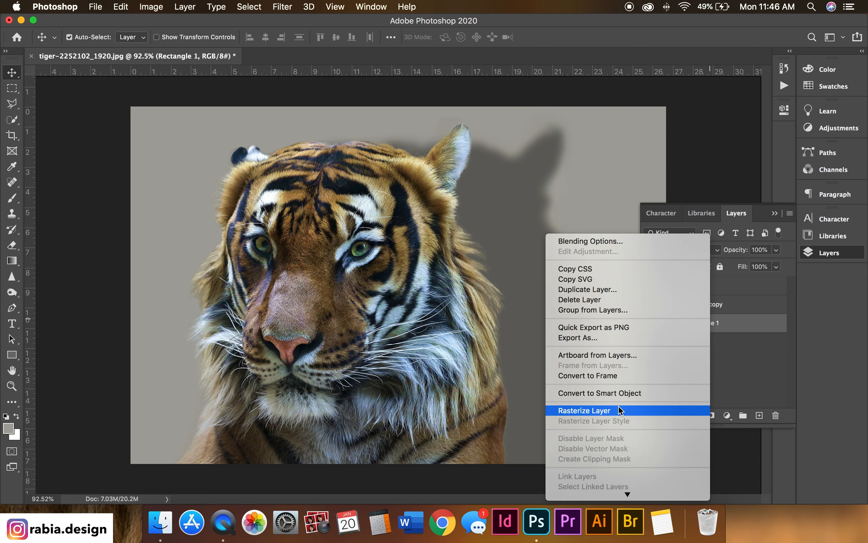
click(617, 409)
Step: Lighten the Rectangle 1 background with a 41% opacity linear grey-to-white gradient running diagonally inward from the canvas's lower-left corner
click(11, 261)
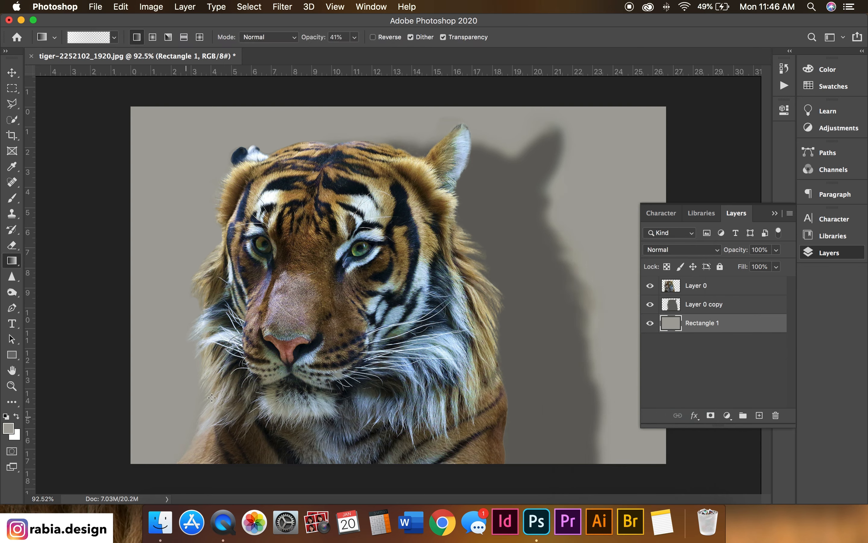
drag(212, 396, 257, 460)
key(super+z)
drag(118, 474, 187, 412)
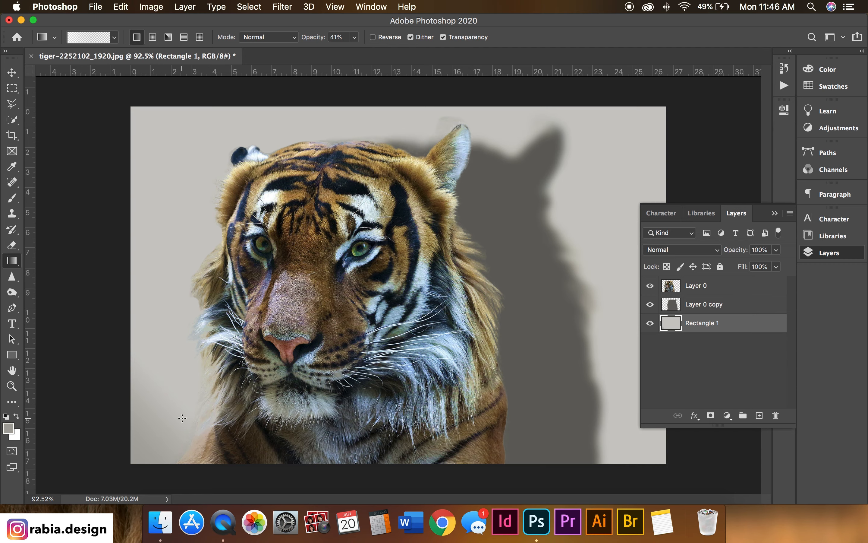
key(v)
key(z)
mouse_move(116, 190)
mouse_down()
mouse_move(93, 207)
mouse_move(102, 197)
mouse_up()
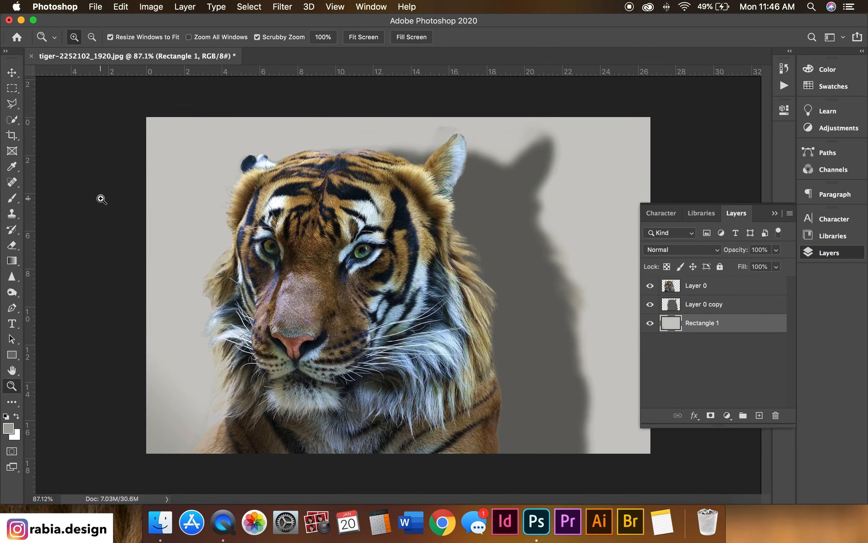
key(v)
key(z)
mouse_move(436, 366)
mouse_down()
mouse_move(445, 360)
mouse_move(438, 371)
mouse_up()
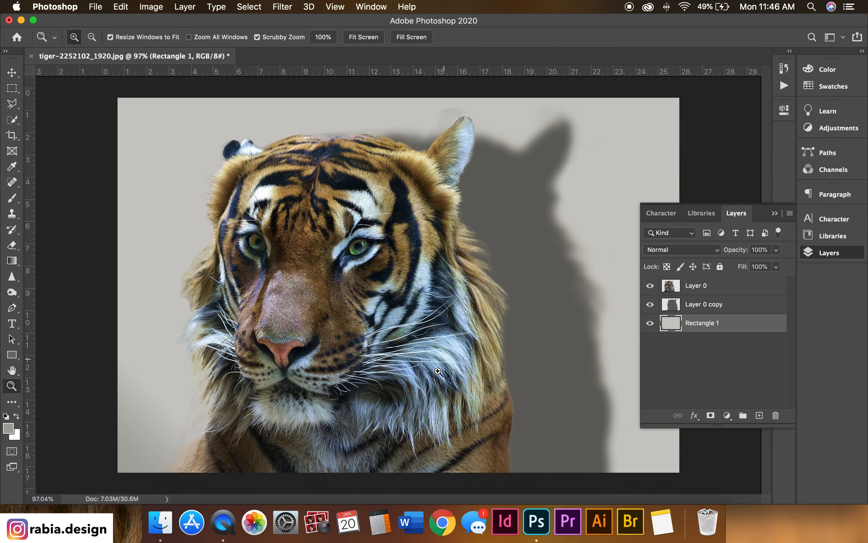
key(v)
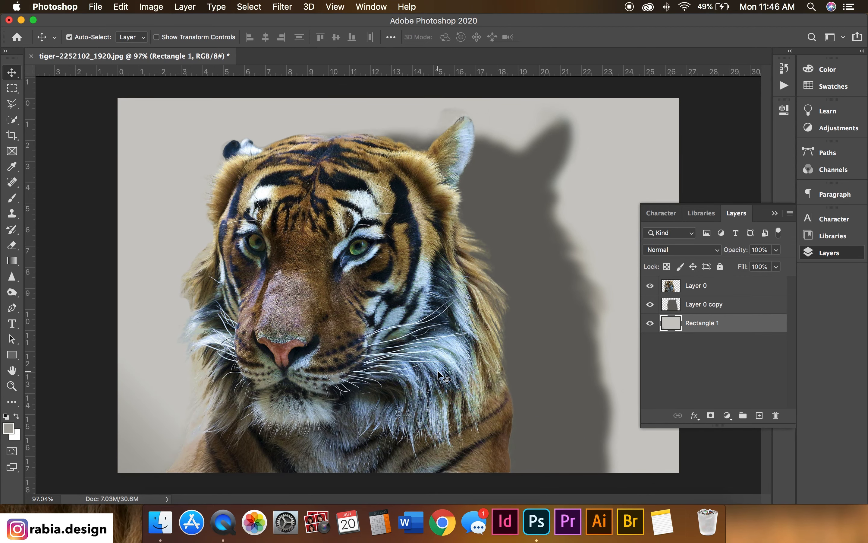